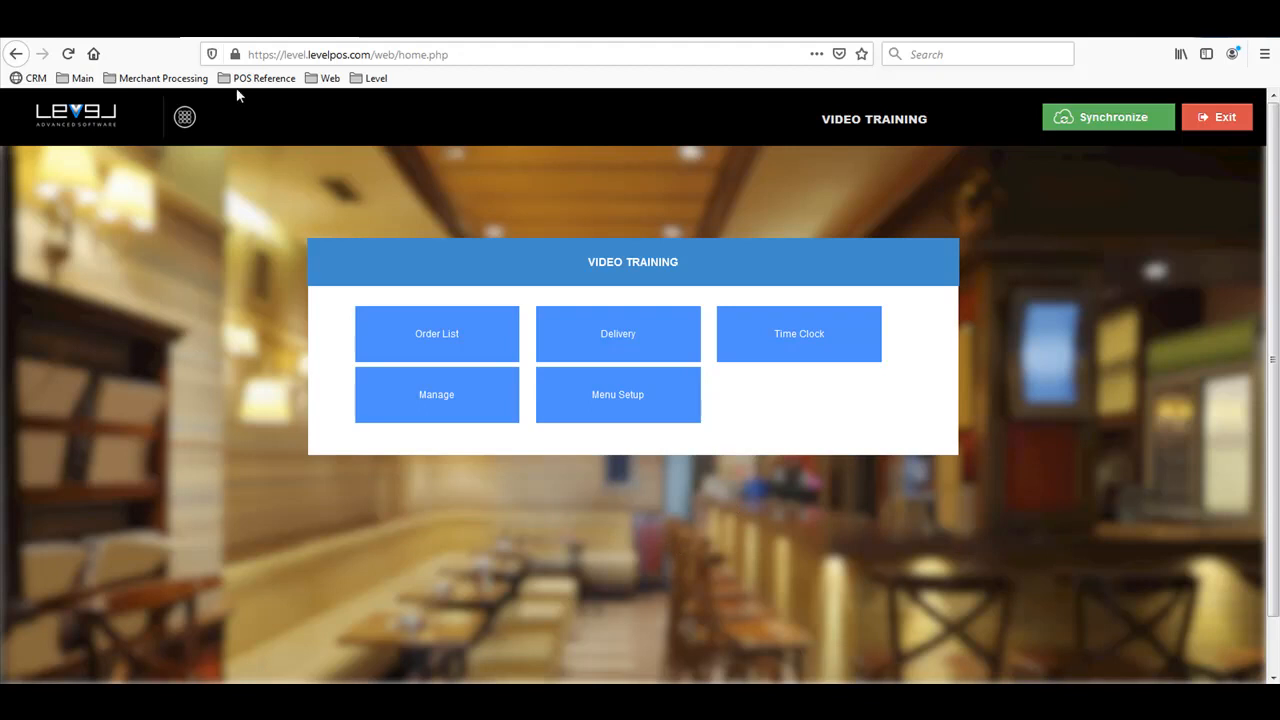
Open the Category List from Menu Setup and return to the home page
{"action": "left_click", "coordinate": [186, 118]}
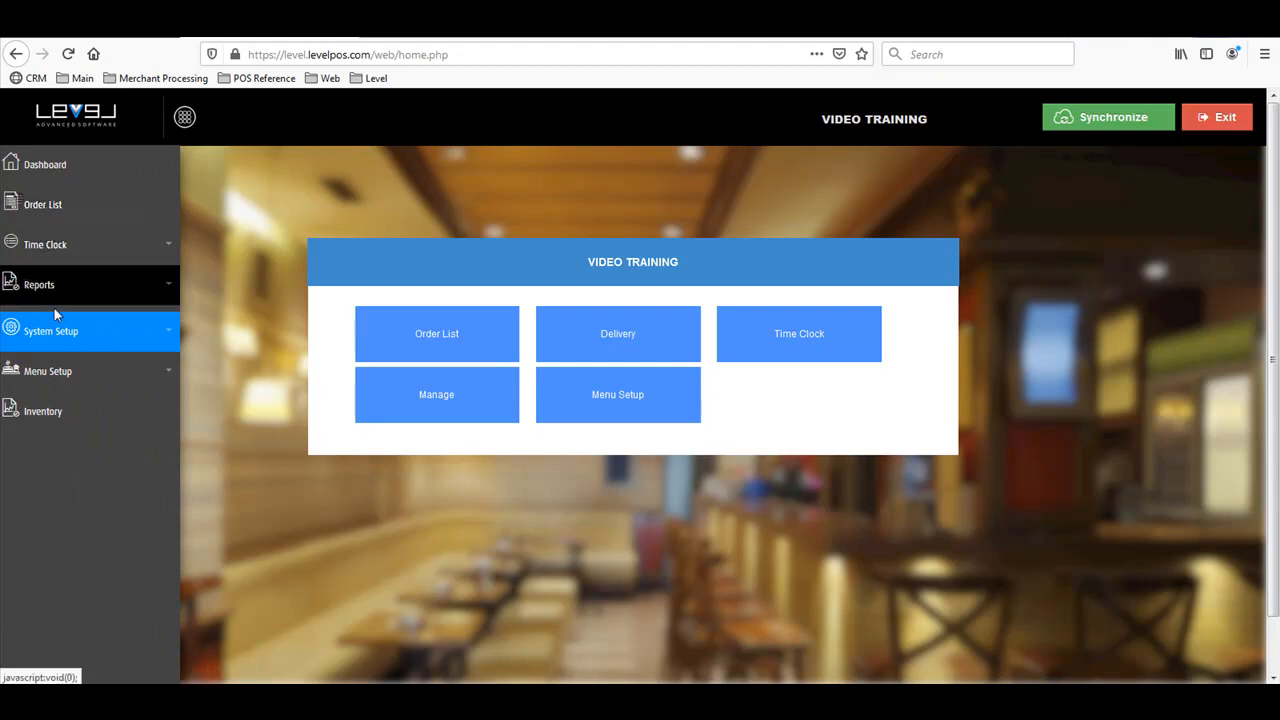
{"action": "left_click", "coordinate": [82, 377]}
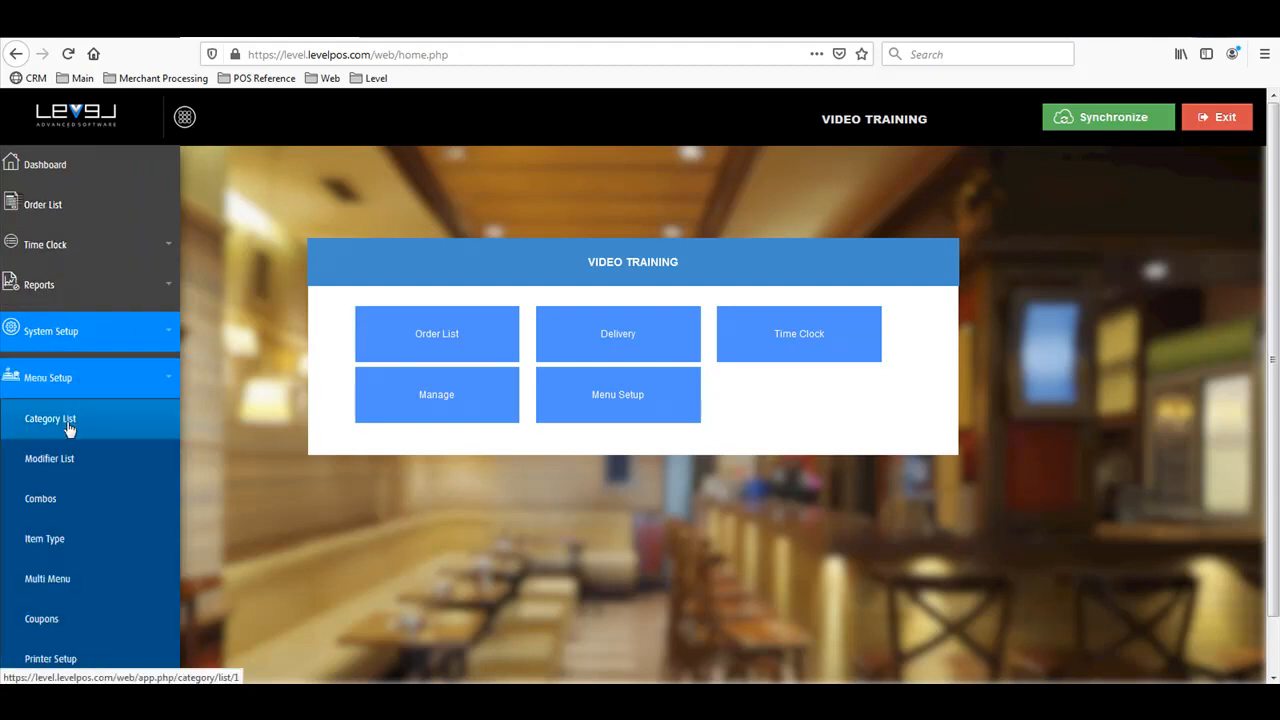
{"action": "left_click", "coordinate": [72, 419]}
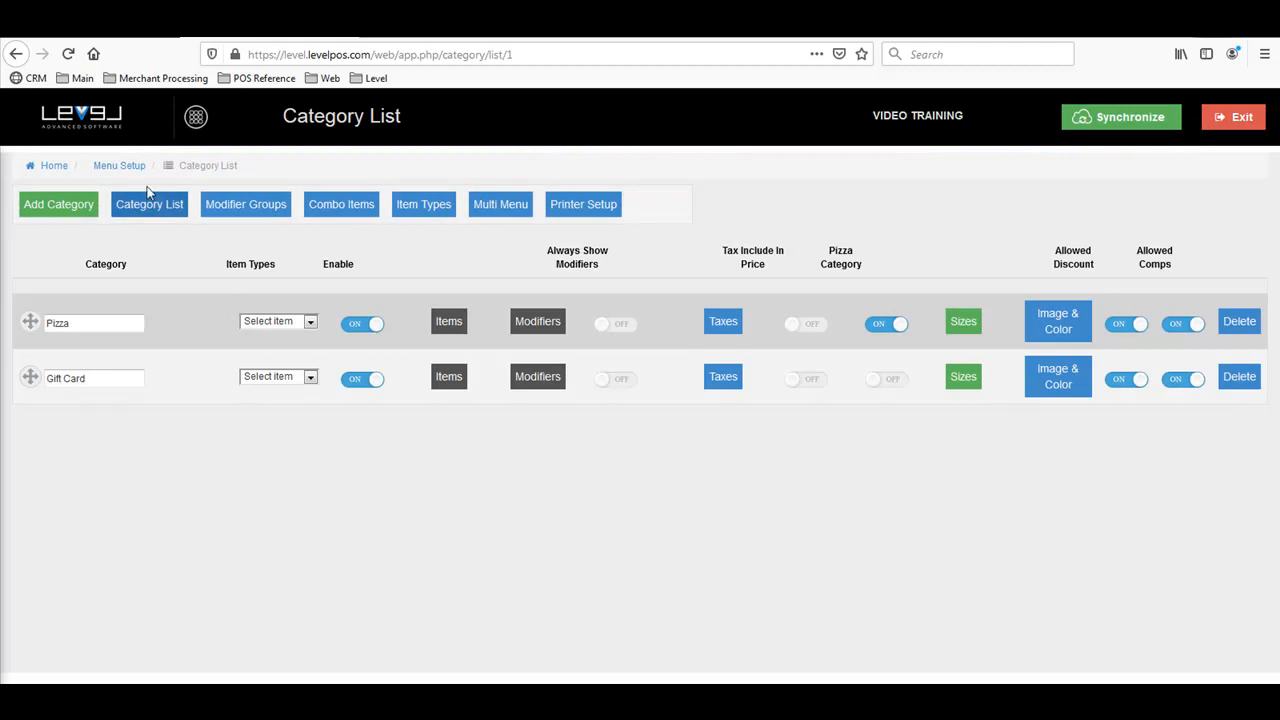
{"action": "left_click", "coordinate": [97, 121]}
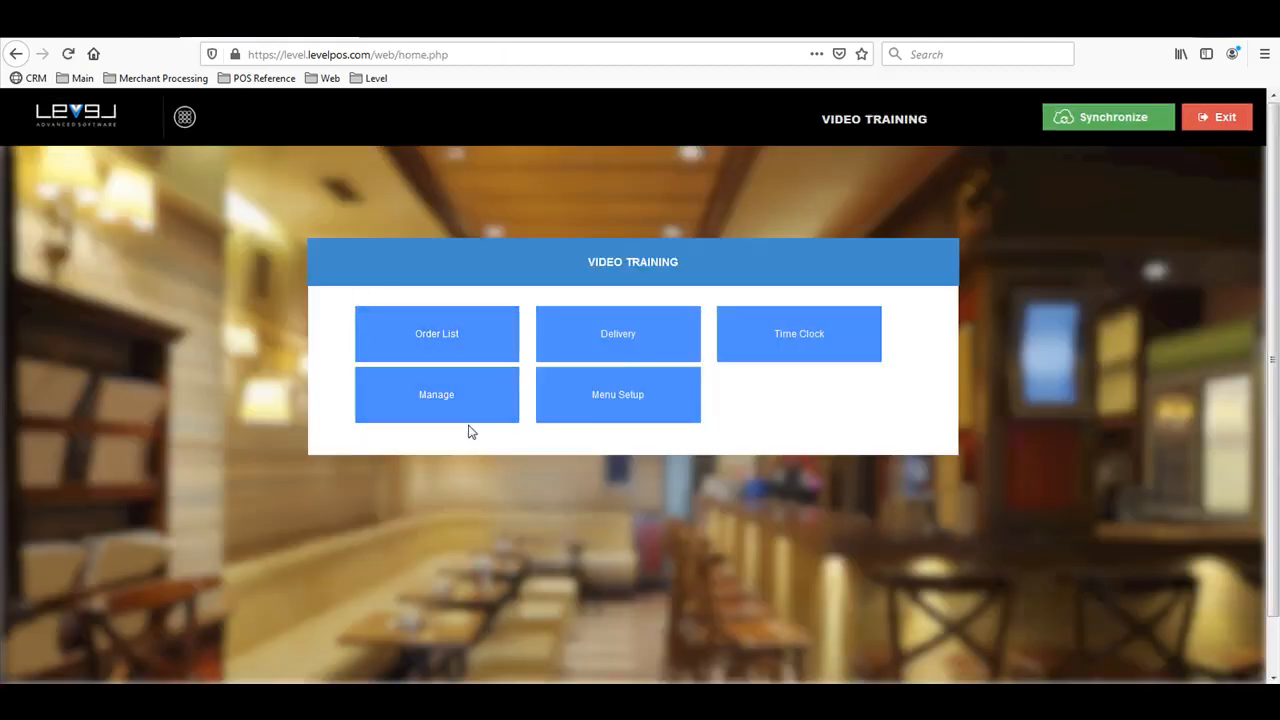
From the Manage page, open the Category List and add a category named Sandwiches with the item type Food
{"action": "left_click", "coordinate": [446, 403]}
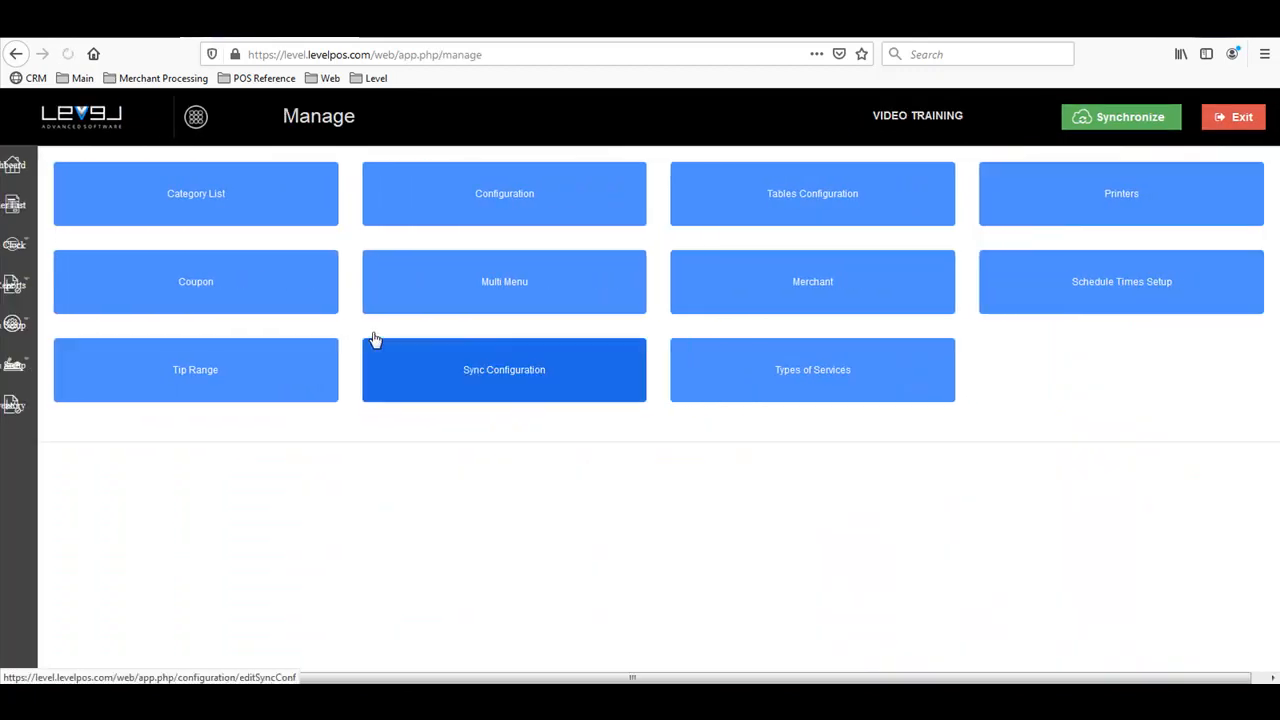
{"action": "left_click", "coordinate": [183, 197]}
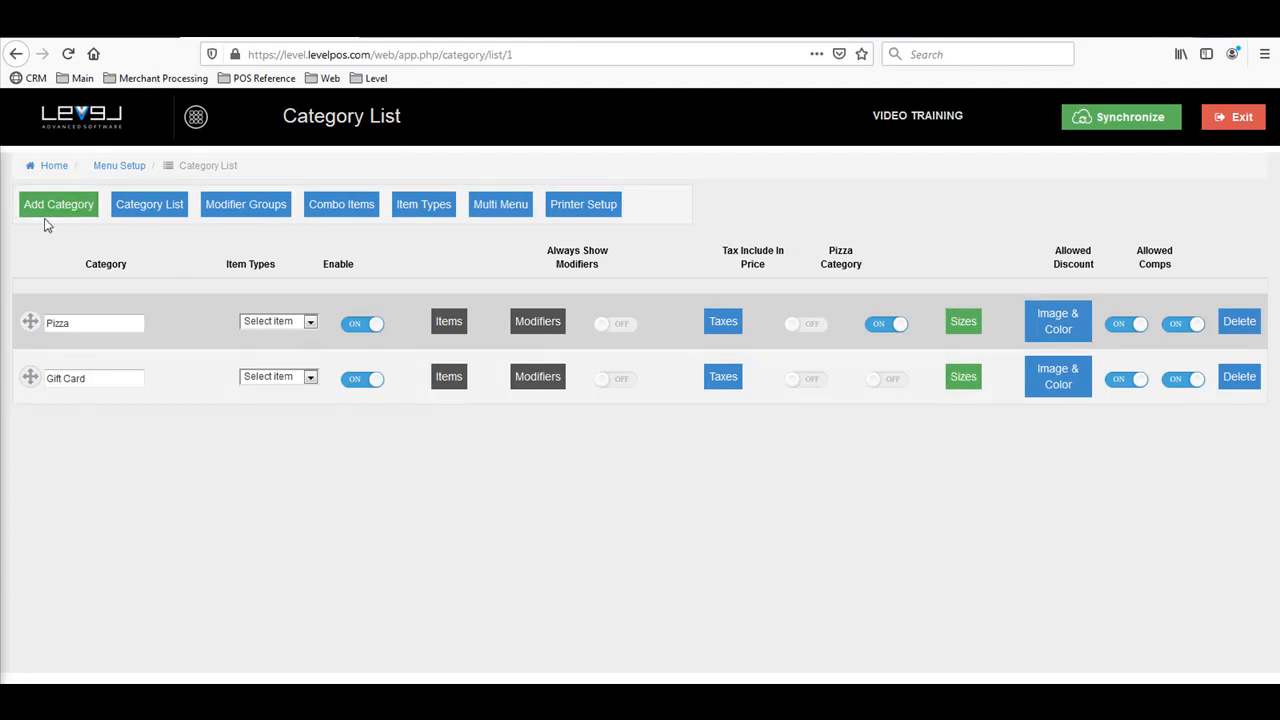
{"action": "left_click", "coordinate": [80, 209]}
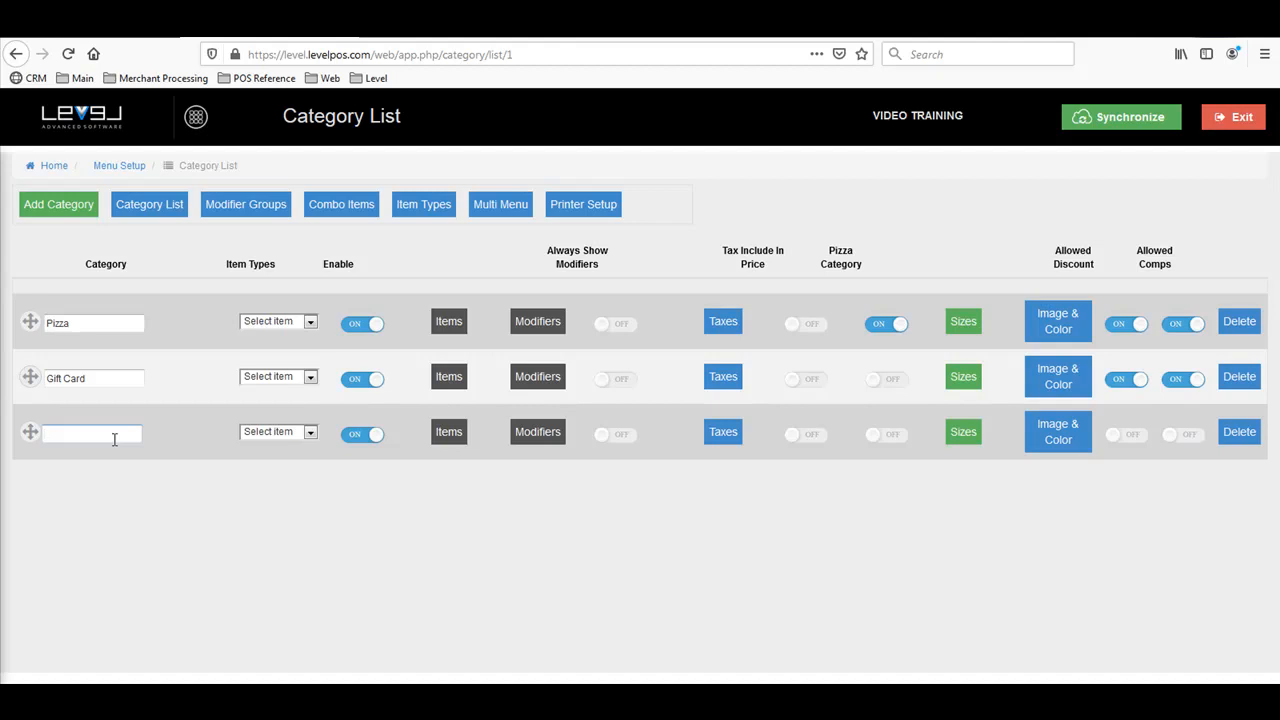
{"action": "type", "text": "Sandwiches"}
{"action": "key", "text": "Tab"}
{"action": "left_click", "coordinate": [310, 432]}
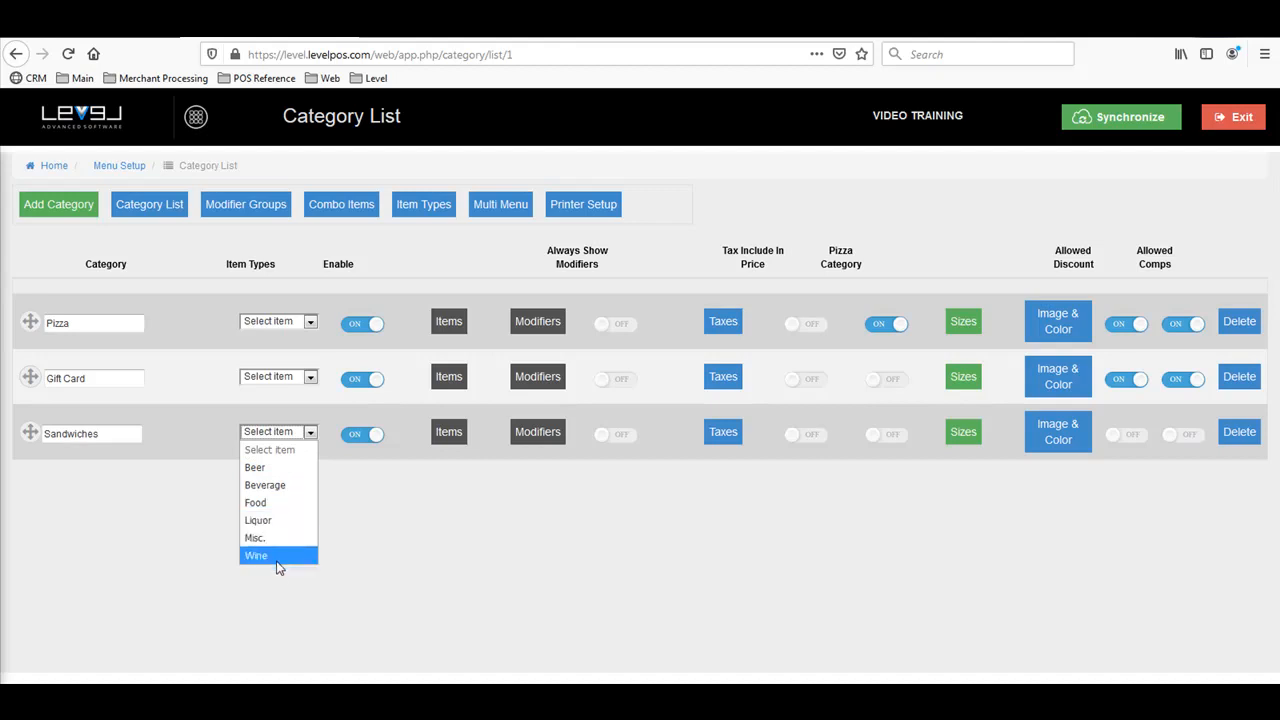
{"action": "left_click", "coordinate": [278, 502]}
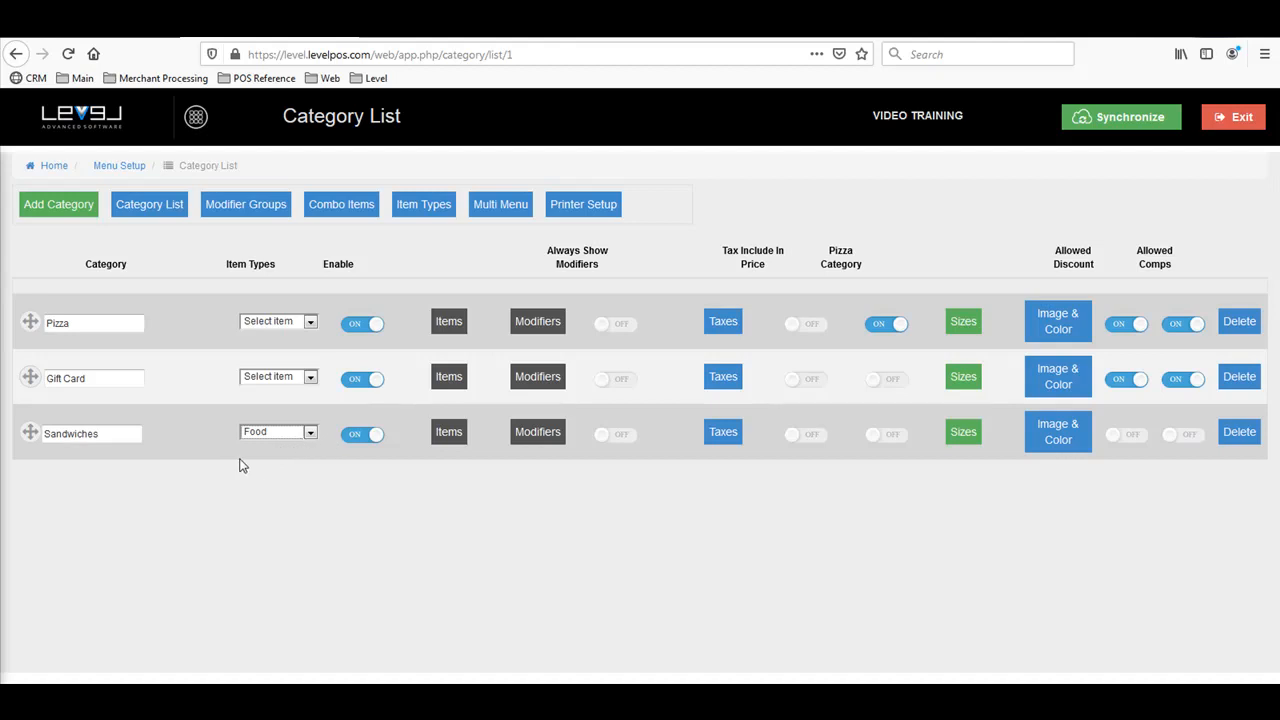
Switch the Sandwiches category's Enable setting off and back on, and its Always Show Modifiers setting on and back off
{"action": "left_click", "coordinate": [366, 440]}
{"action": "left_click", "coordinate": [366, 436]}
{"action": "left_click", "coordinate": [449, 443]}
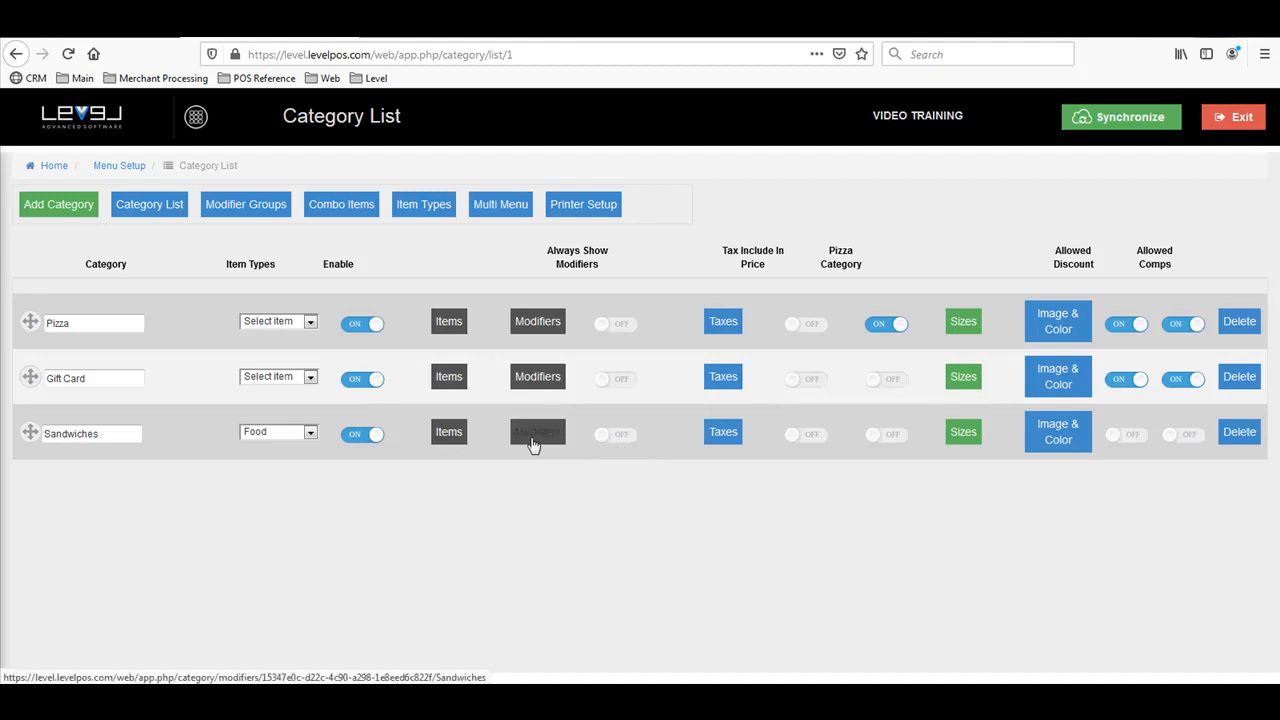
{"action": "left_click", "coordinate": [622, 440]}
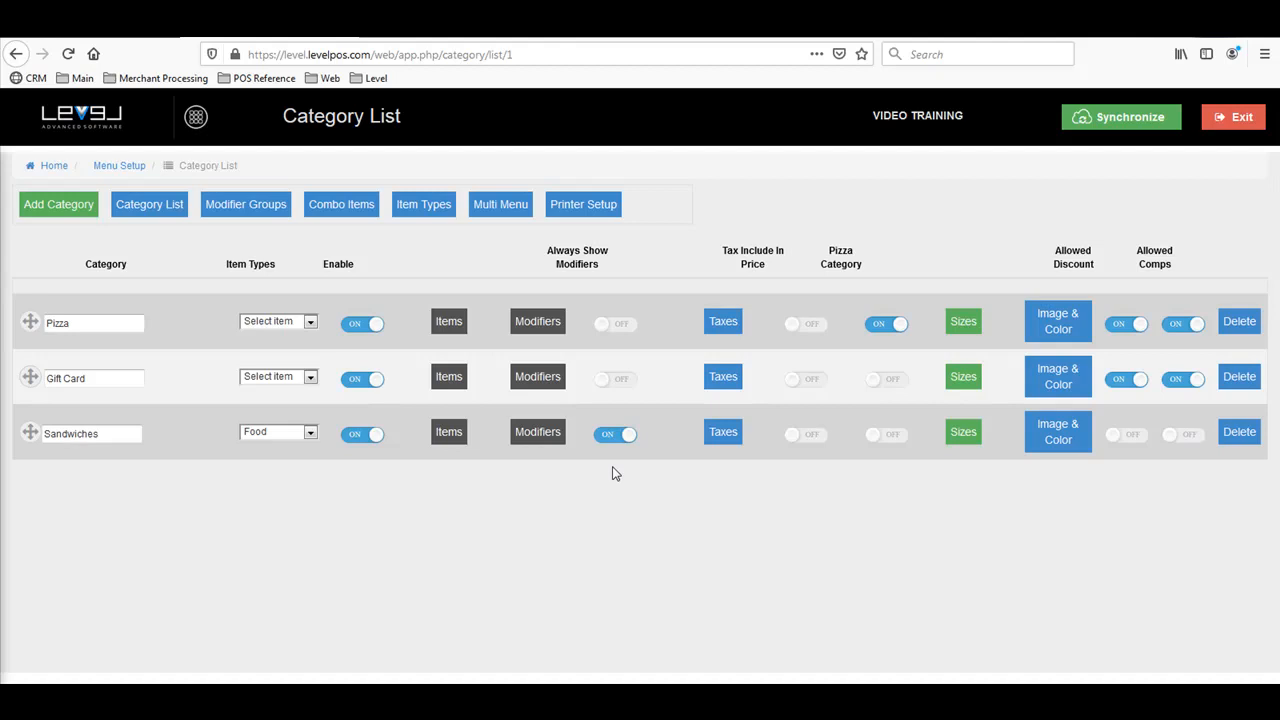
{"action": "left_click", "coordinate": [611, 437]}
Examine the tax assignment and the name entry of the Sandwiches category
{"action": "left_click", "coordinate": [724, 436]}
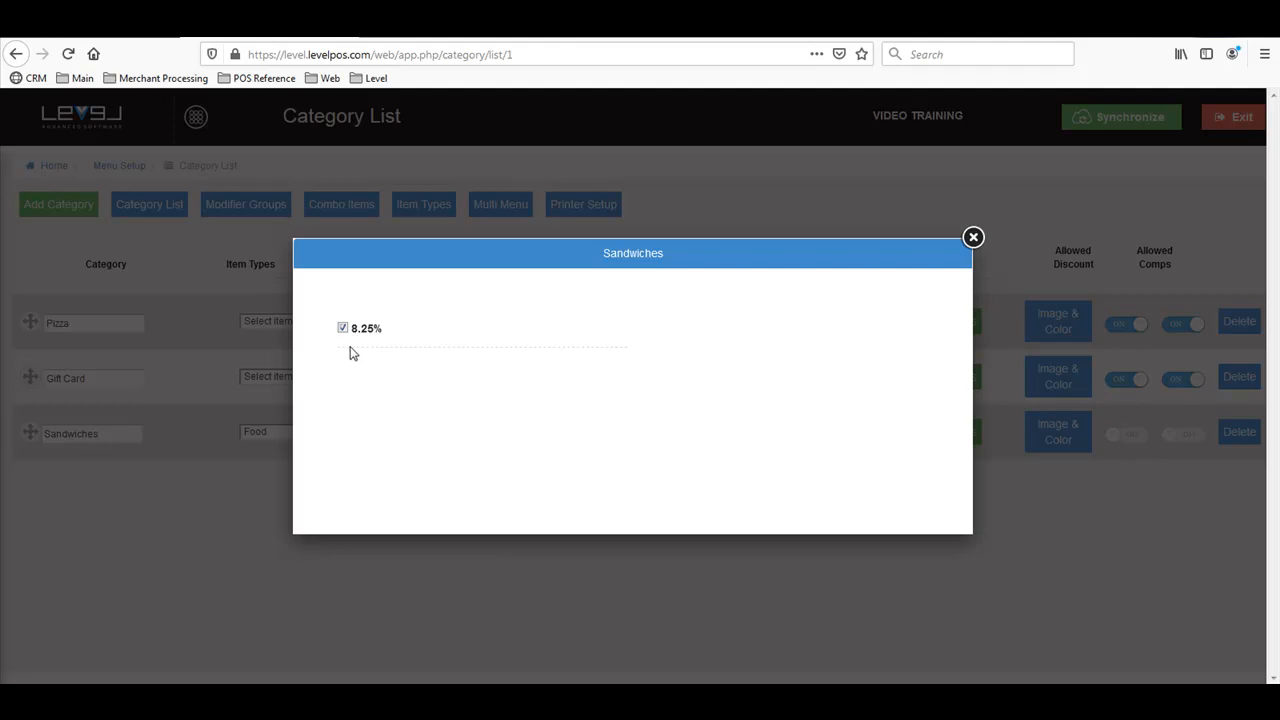
{"action": "left_click", "coordinate": [970, 240]}
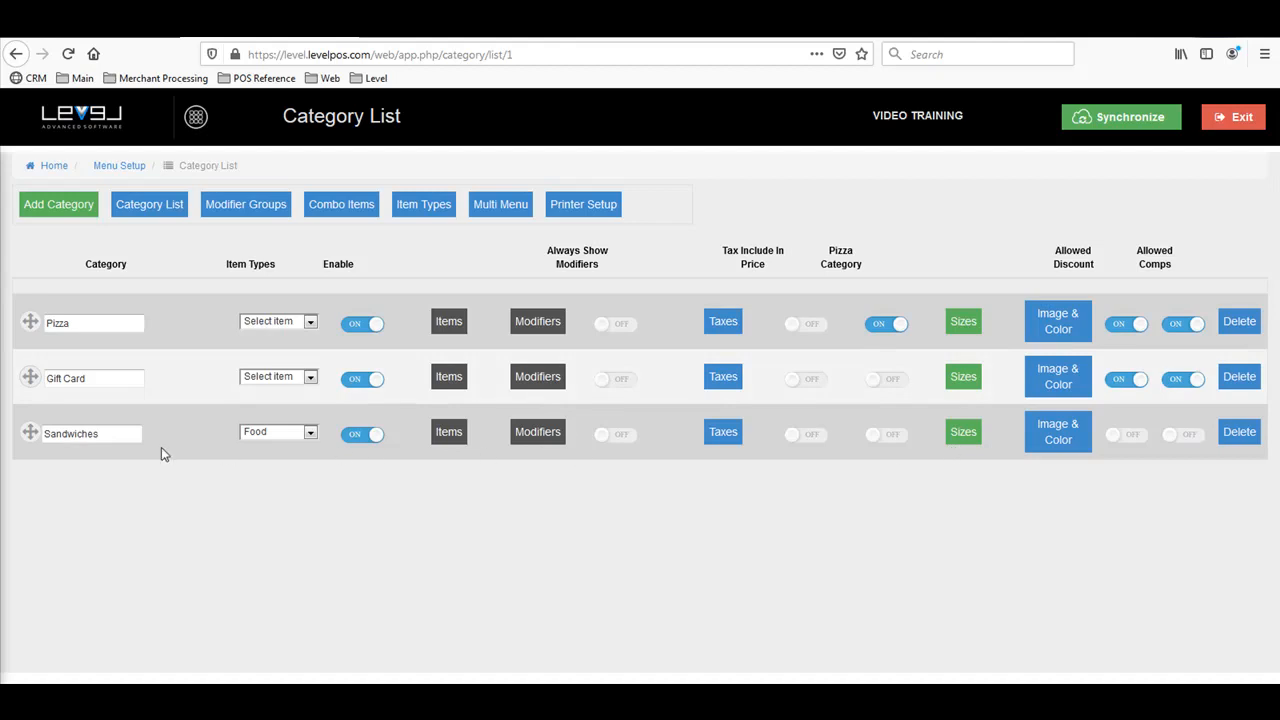
{"action": "double_click", "coordinate": [60, 438]}
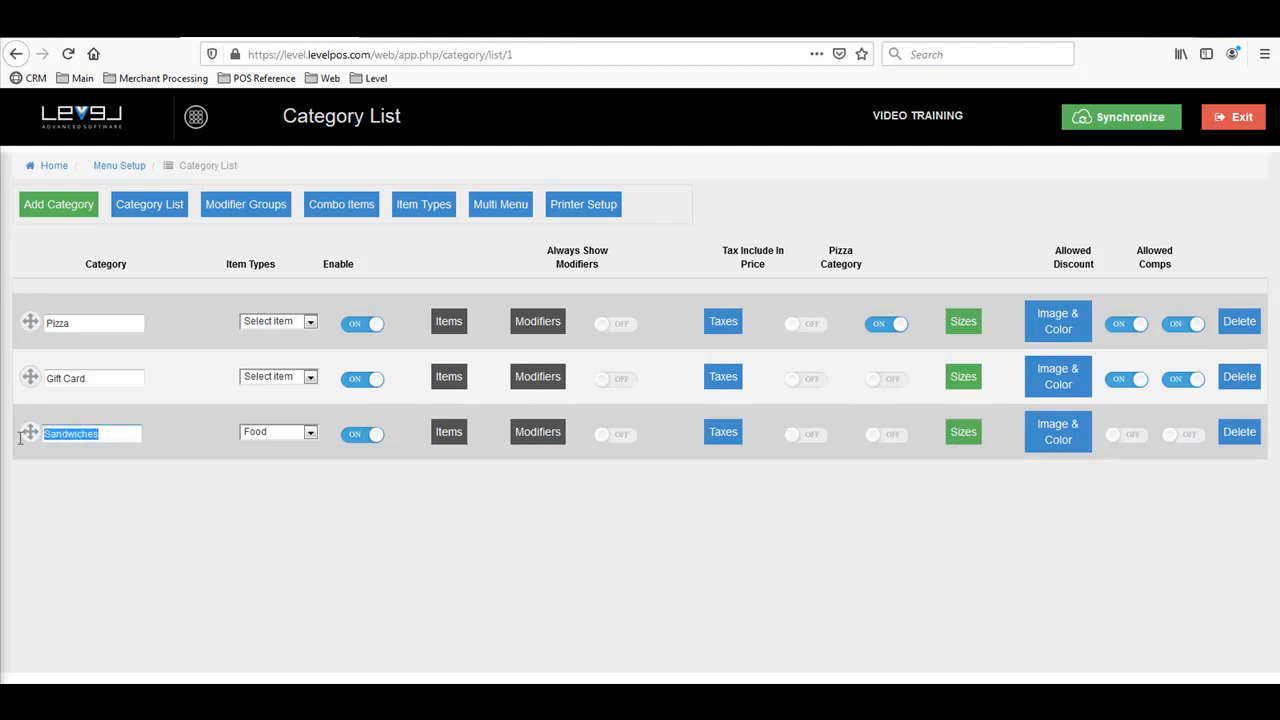
{"action": "left_click", "coordinate": [140, 437]}
Add the sizes "6 In." and "12 In." to the Sandwiches category and save them
{"action": "left_click", "coordinate": [971, 442]}
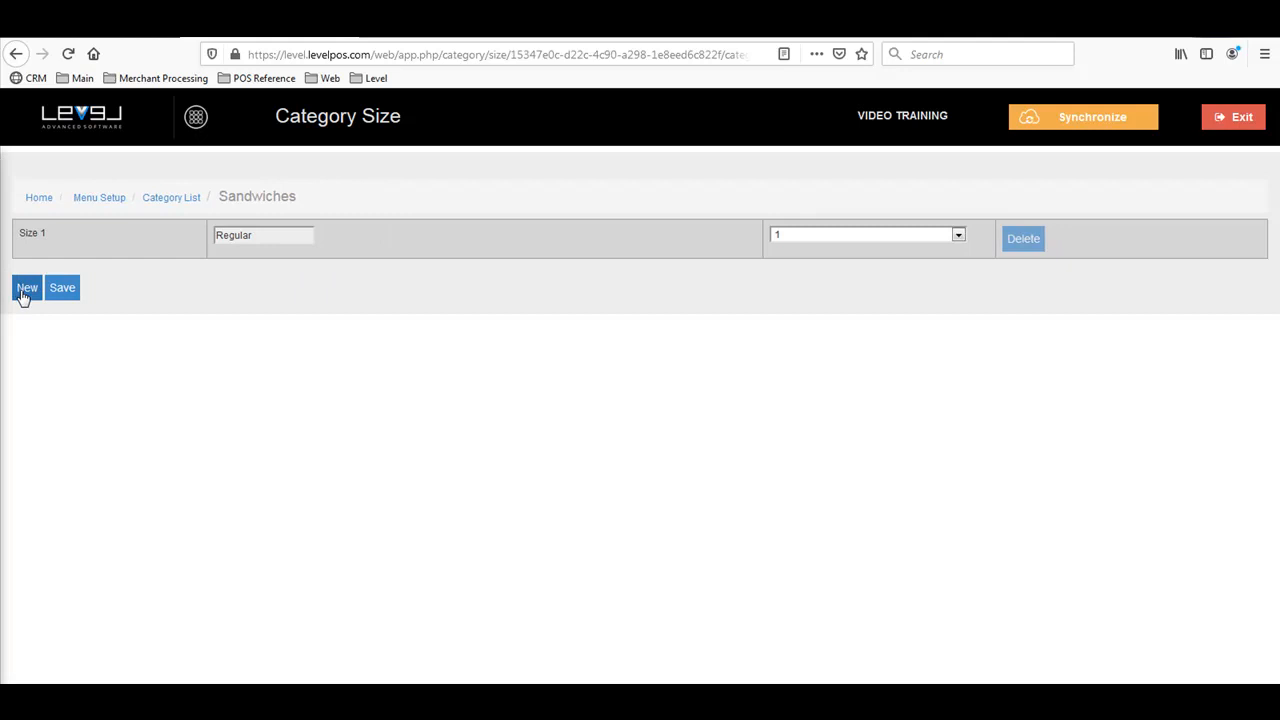
{"action": "left_click", "coordinate": [24, 290]}
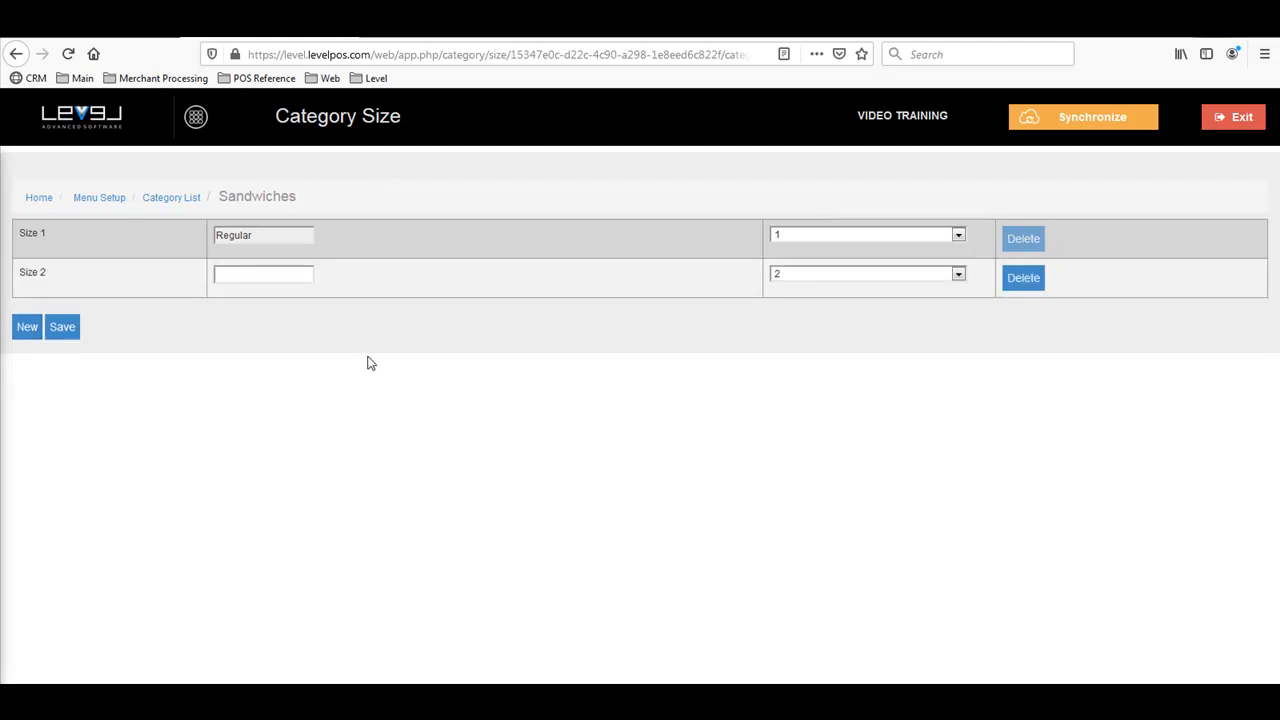
{"action": "type", "text": "6 In."}
{"action": "left_click", "coordinate": [61, 326]}
{"action": "left_click", "coordinate": [27, 327]}
{"action": "type", "text": "12 In"}
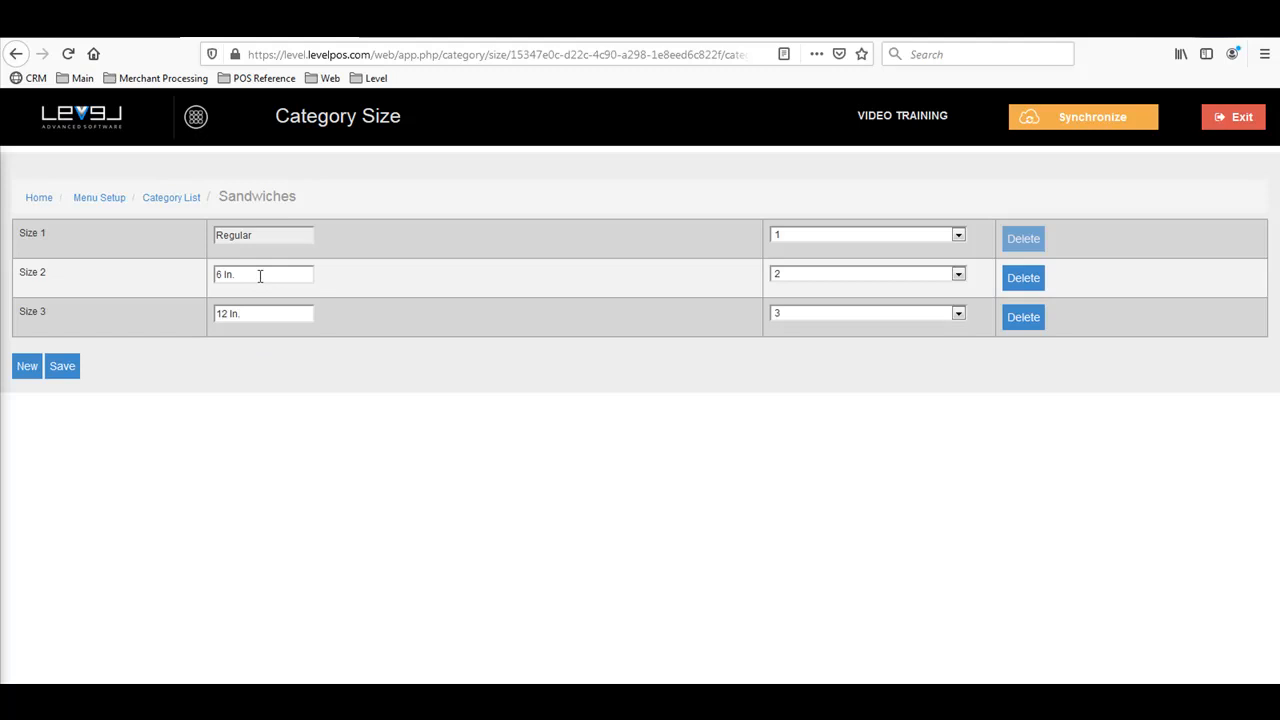
{"action": "left_click", "coordinate": [62, 367]}
Examine the order numbers available for the Regular size of the Sandwiches category
{"action": "left_click", "coordinate": [809, 237]}
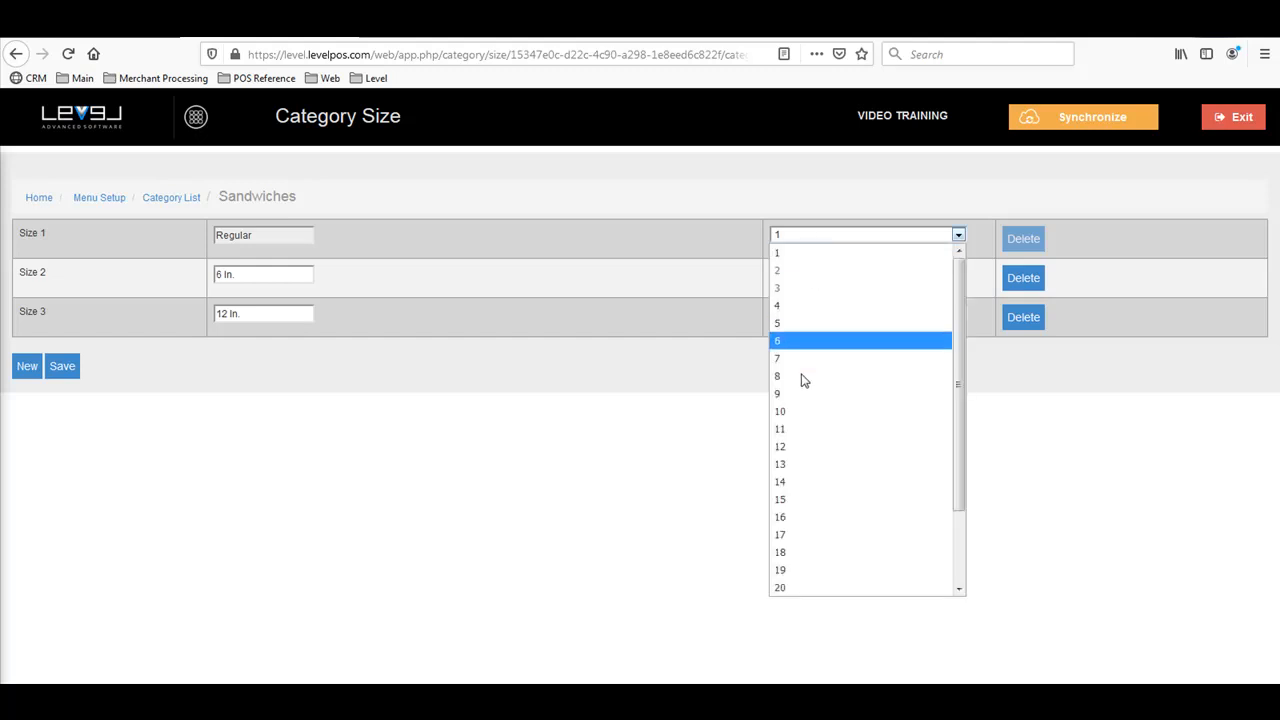
{"action": "left_click", "coordinate": [697, 243]}
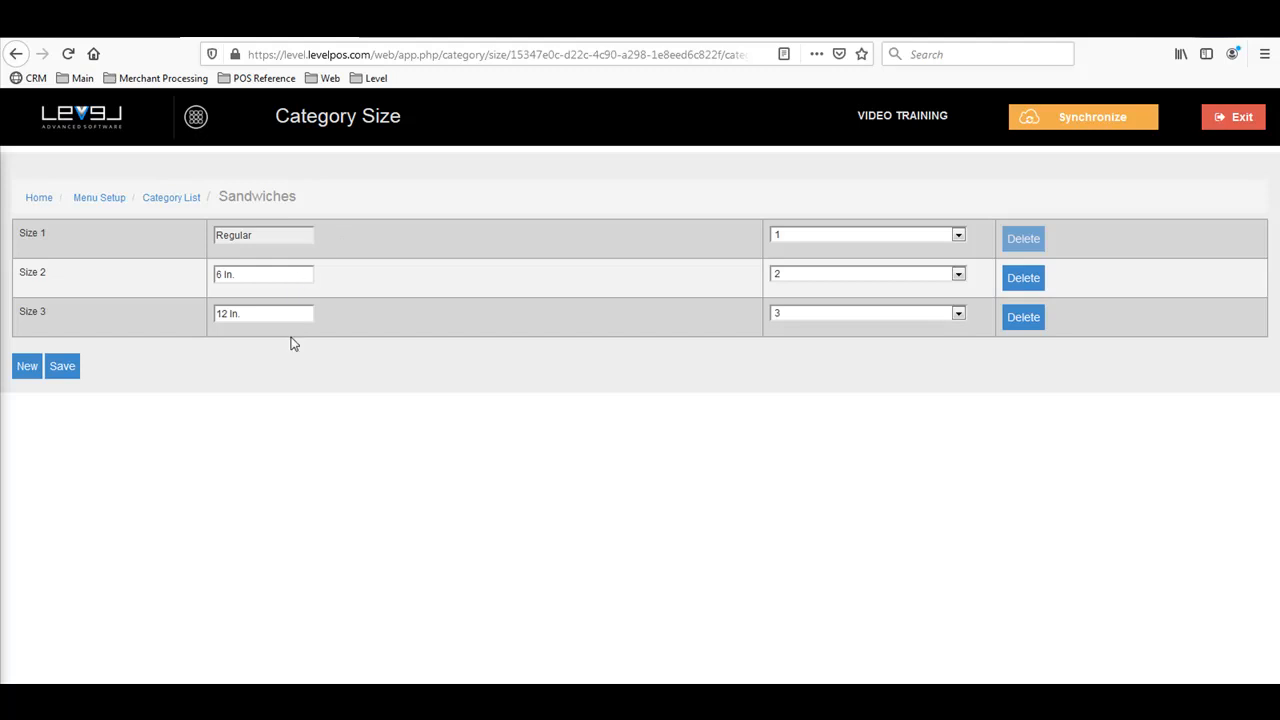
Give the Sandwiches category the sub sandwich image and the purple color from the Category List, and save the change
{"action": "left_click", "coordinate": [181, 198]}
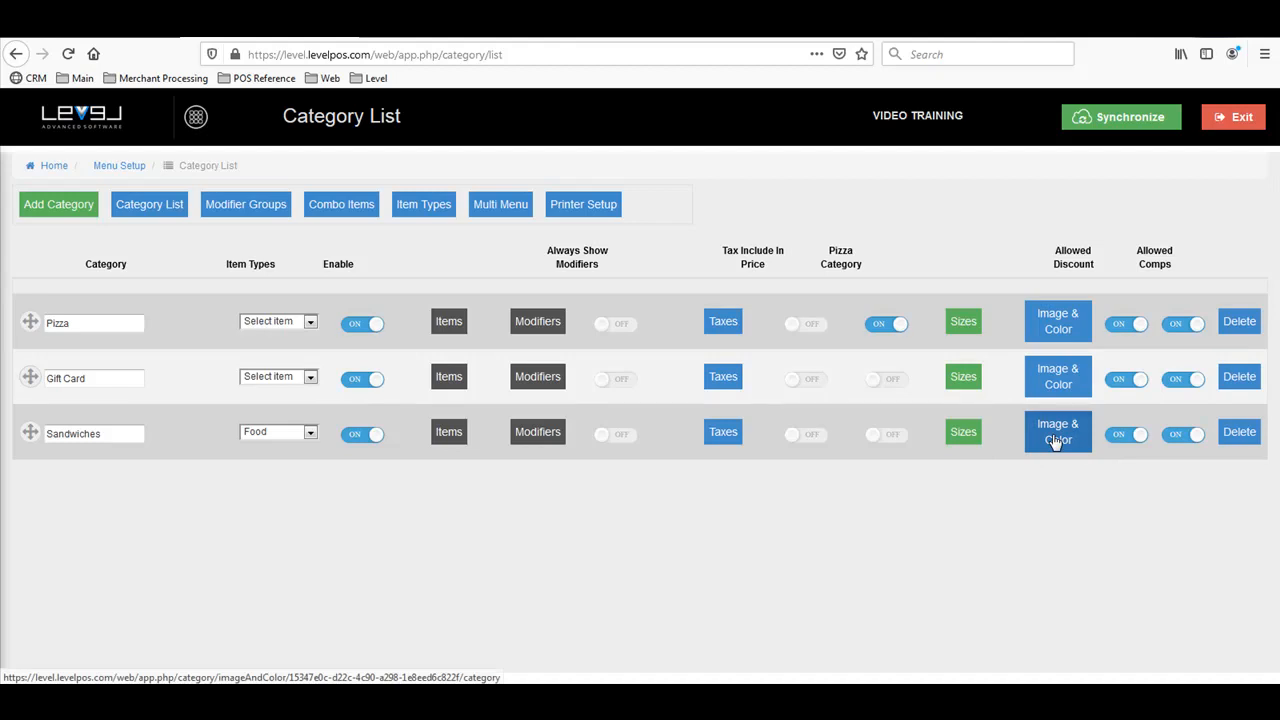
{"action": "left_click", "coordinate": [1056, 440]}
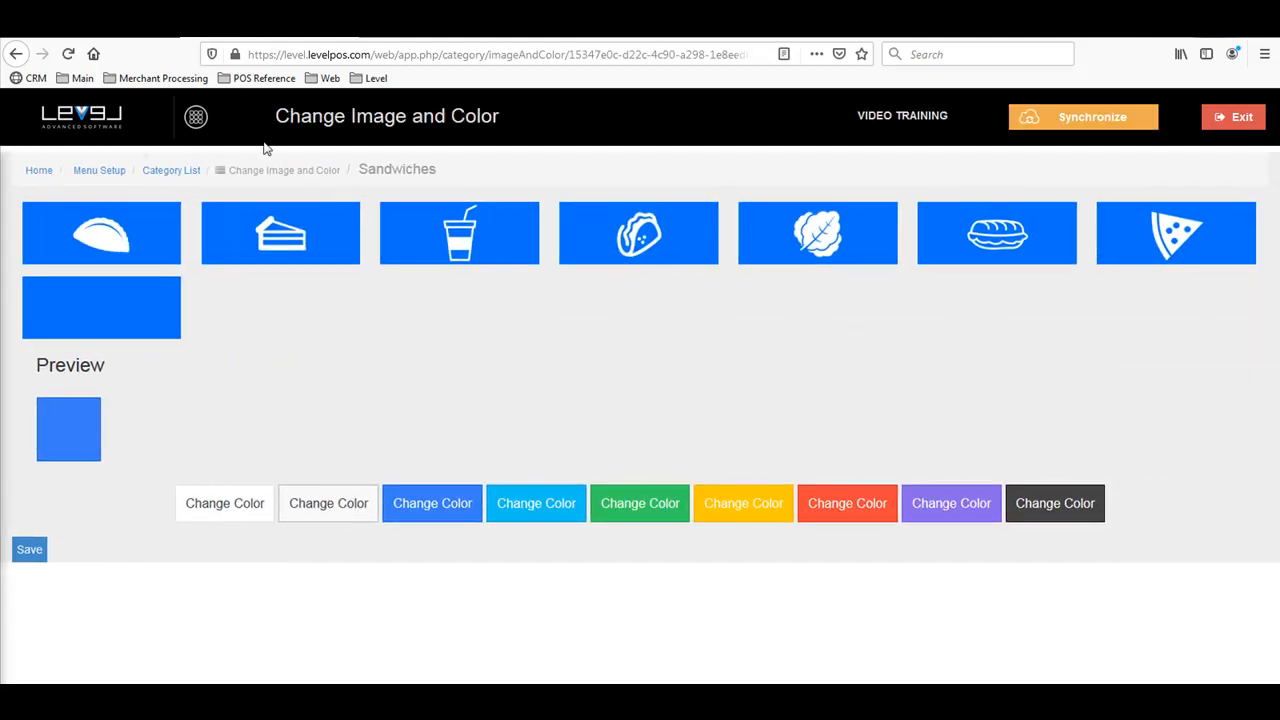
{"action": "left_click", "coordinate": [1001, 244]}
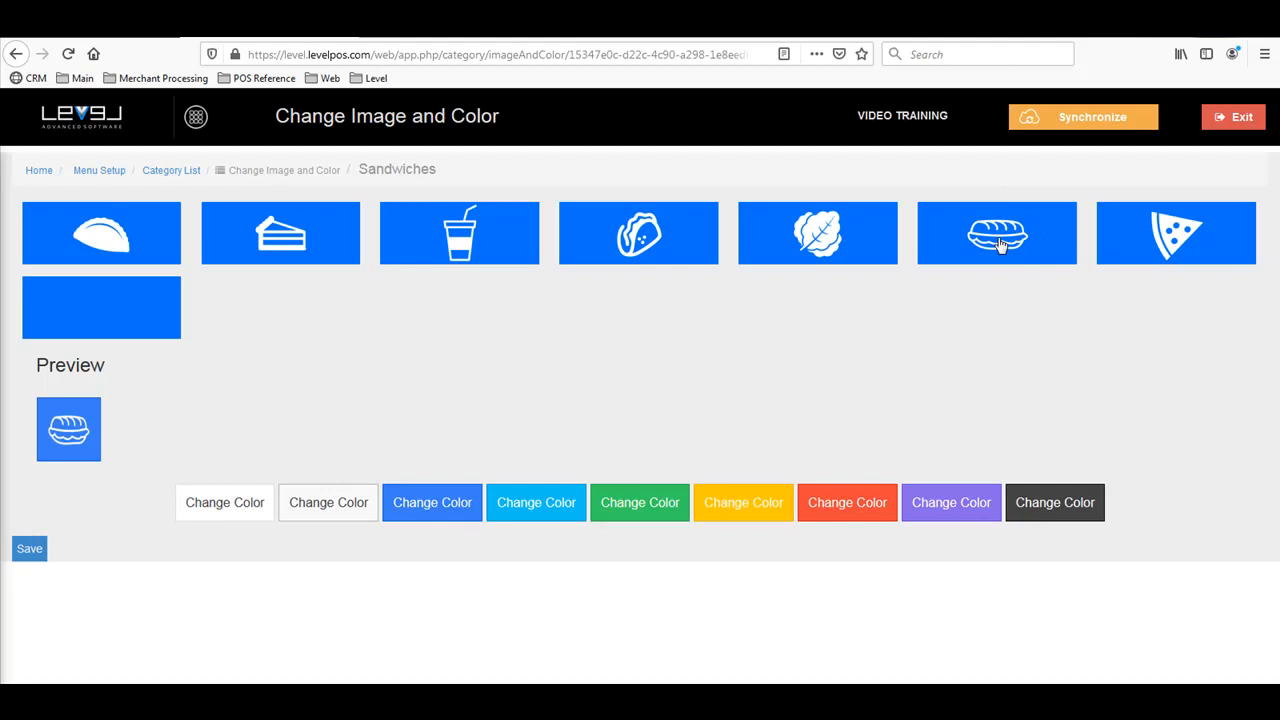
{"action": "left_click", "coordinate": [960, 502]}
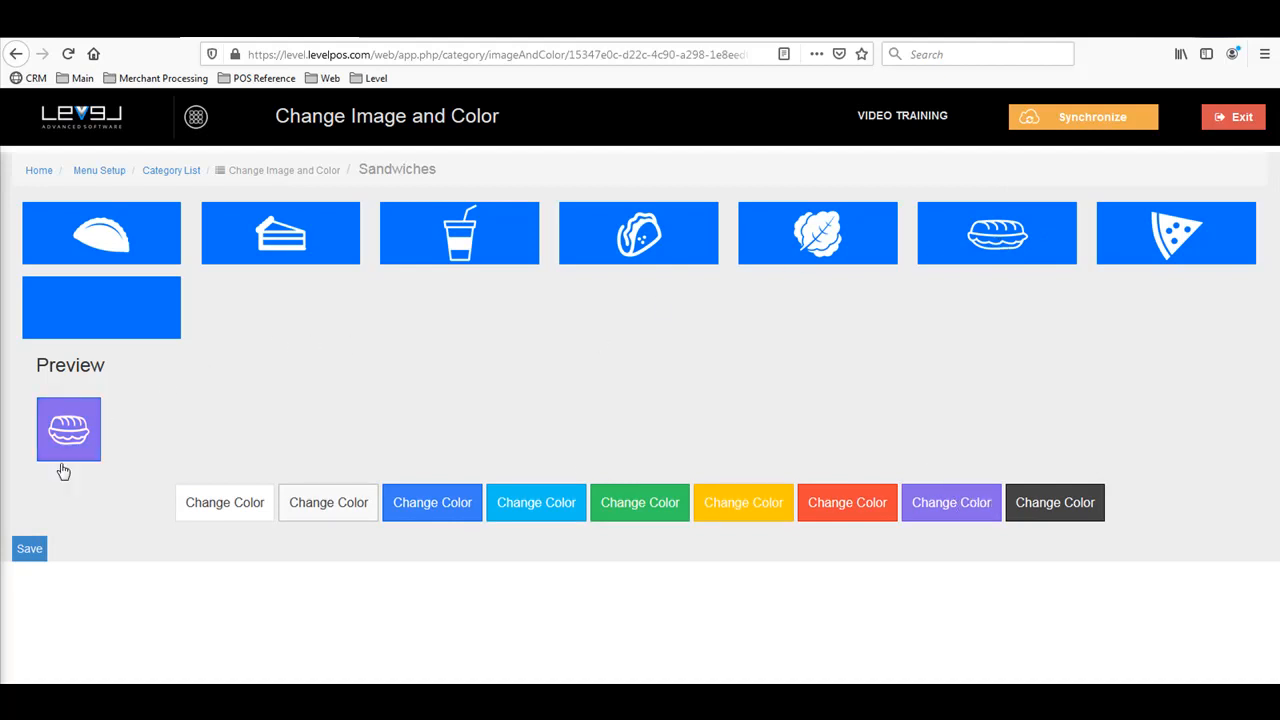
{"action": "left_click", "coordinate": [29, 550]}
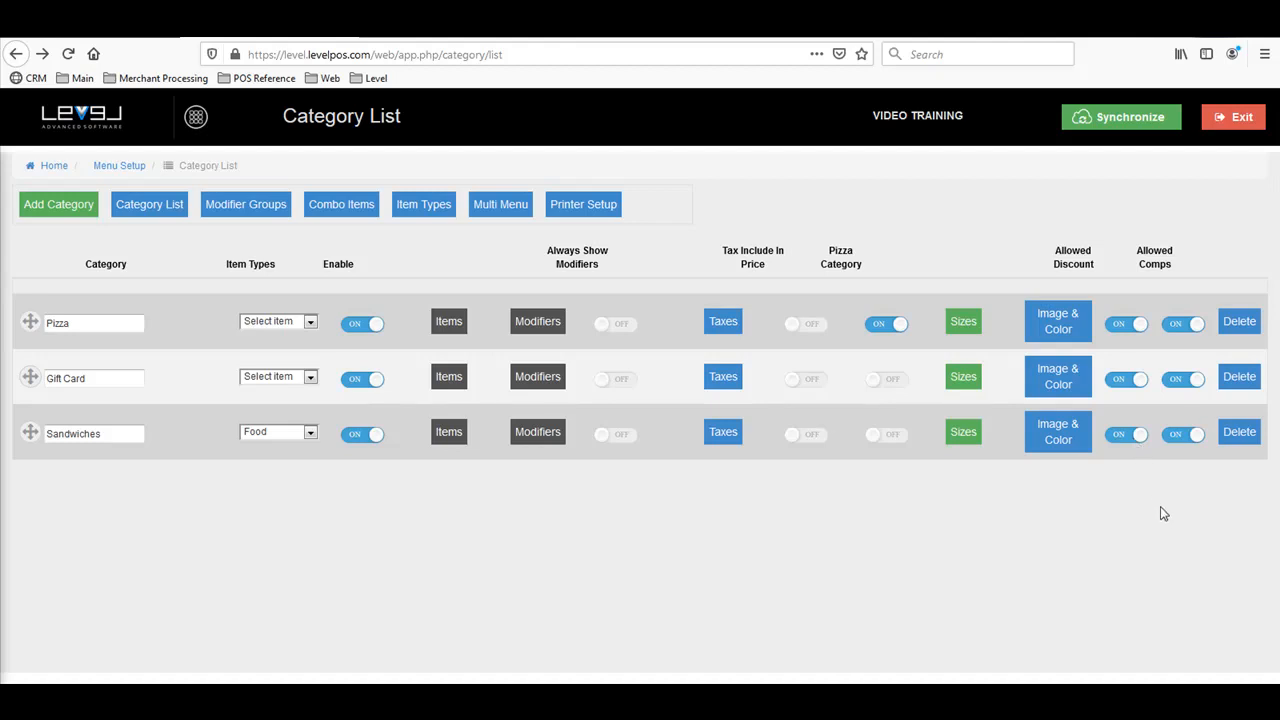
Switch the Sandwiches category's Allowed Discount setting off and back on
{"action": "left_click", "coordinate": [1133, 434]}
{"action": "left_click", "coordinate": [1126, 437]}
Move the Sandwiches category above Pizza in the Category List
{"action": "left_click_drag", "start_coordinate": [28, 433], "coordinate": [44, 322]}
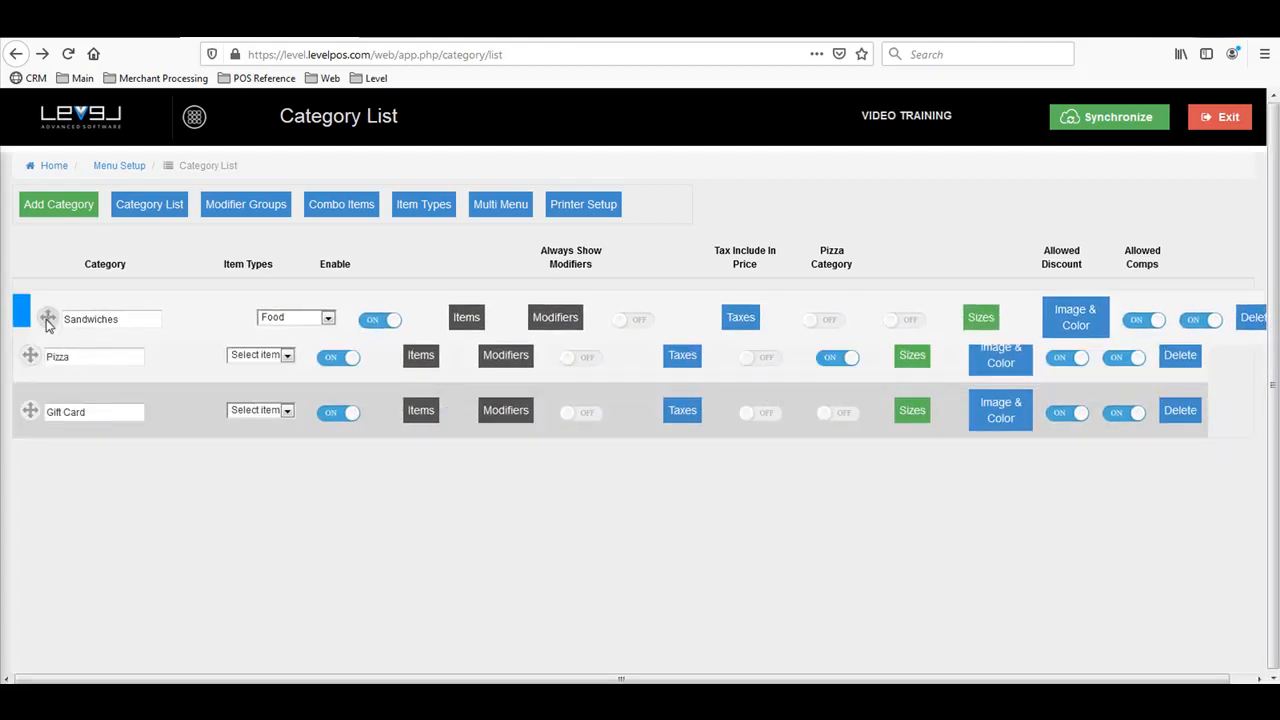